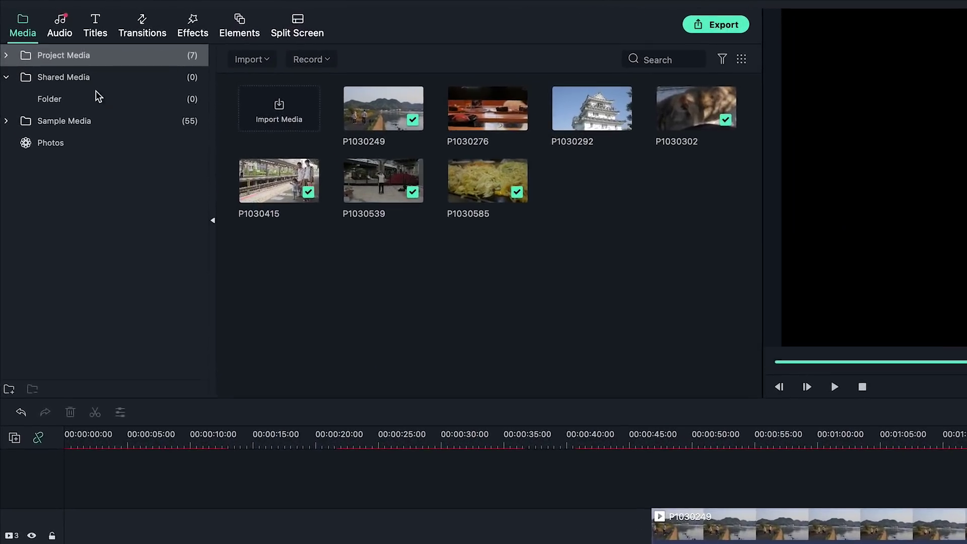
Add the stock clips to Shared Media and create a folder named "more files" inside it.
click(62, 55)
drag(91, 80, 499, 384)
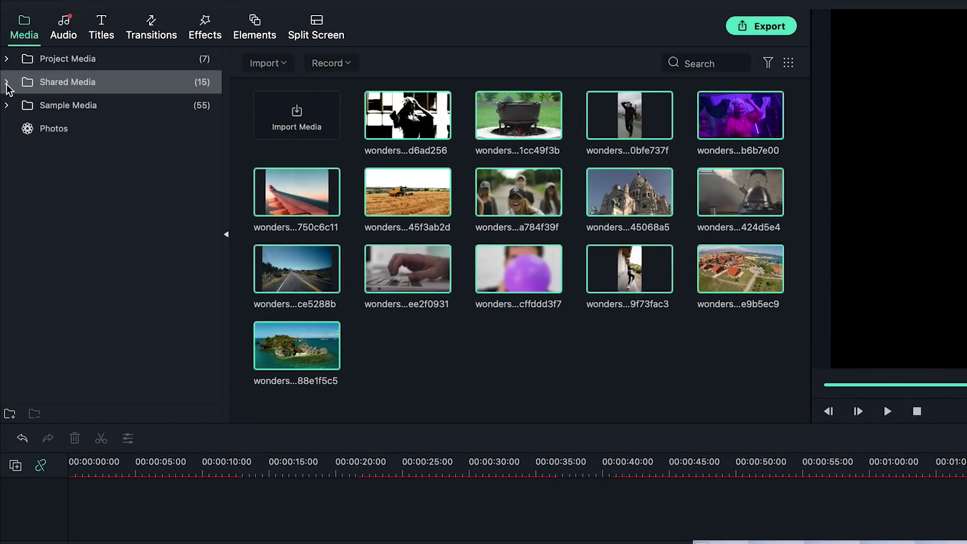
click(10, 414)
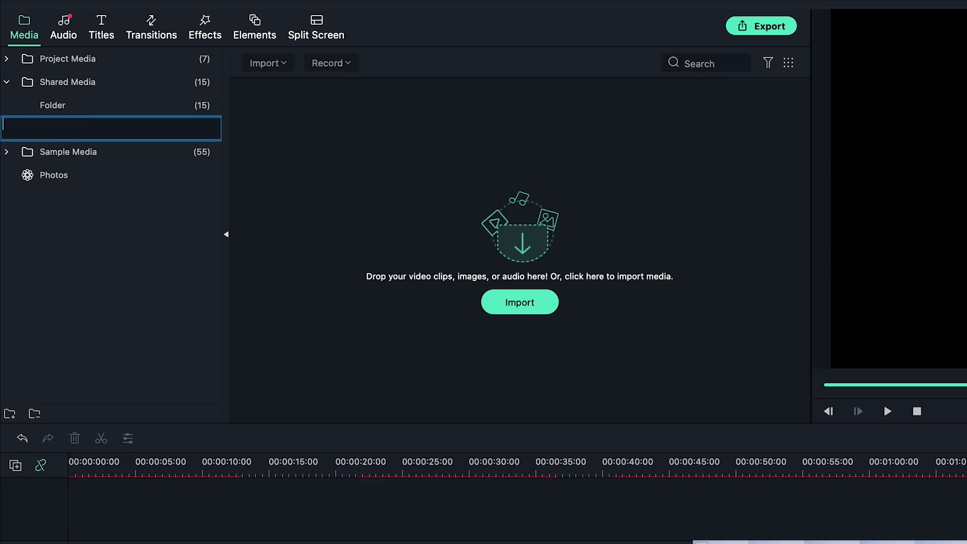
text(more files)
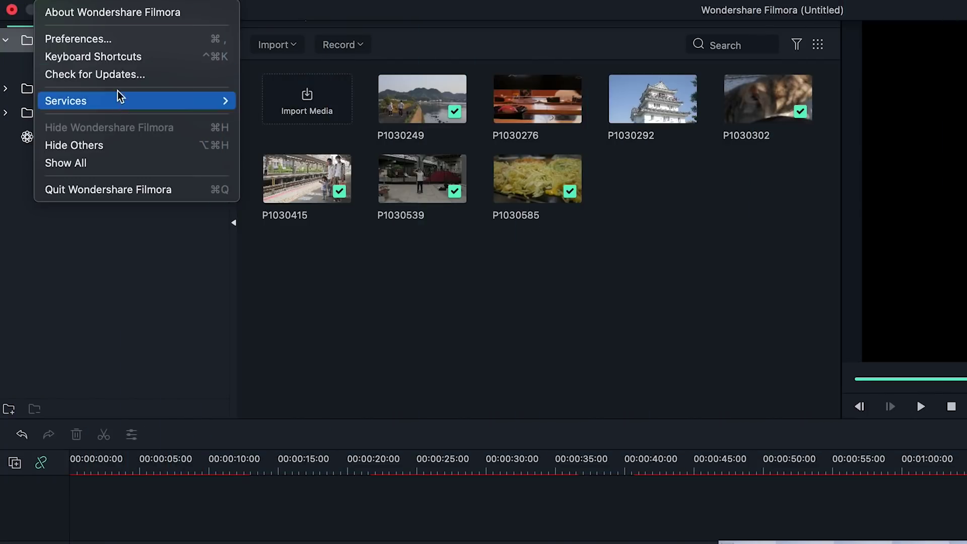
In the performance preferences, enable automatic proxy creation for resolutions higher than 1280 x 720.
click(109, 44)
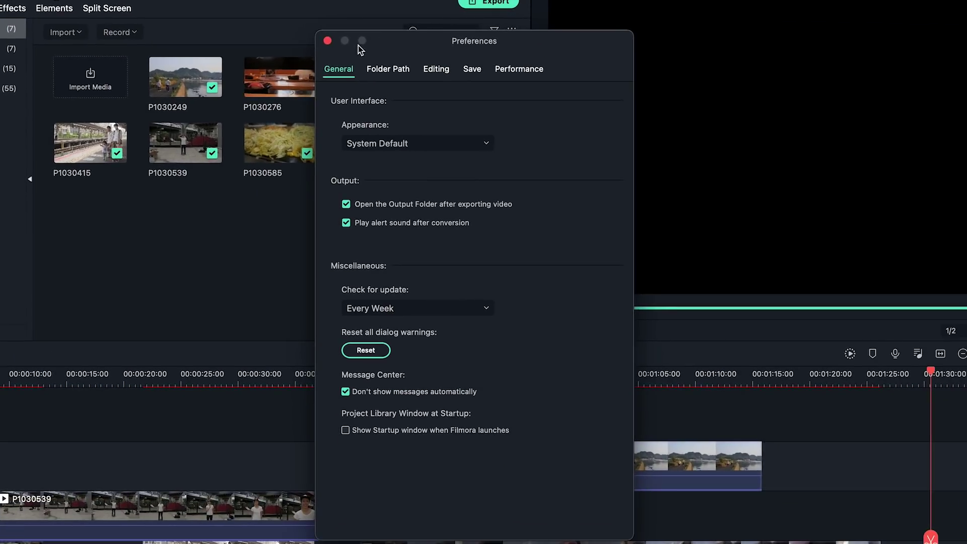
click(513, 72)
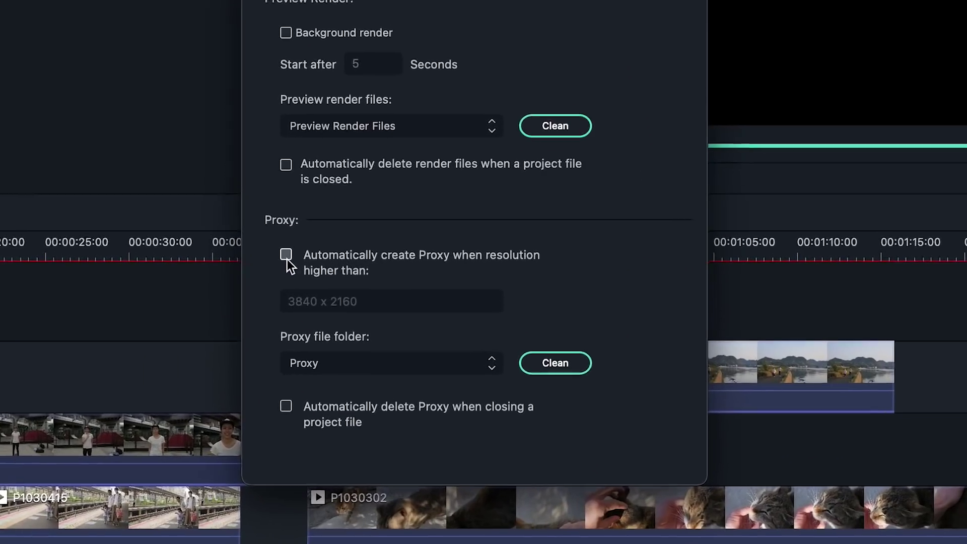
click(346, 384)
click(461, 294)
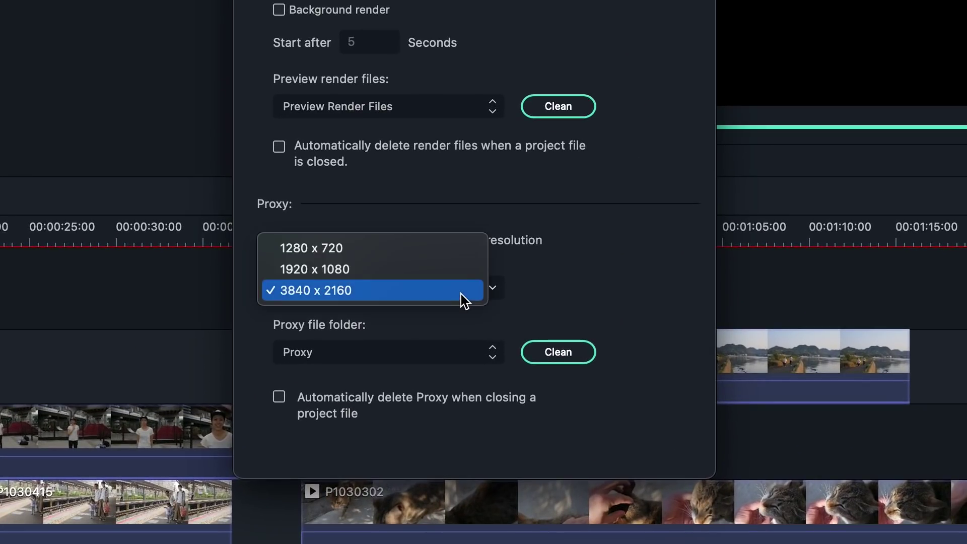
click(458, 255)
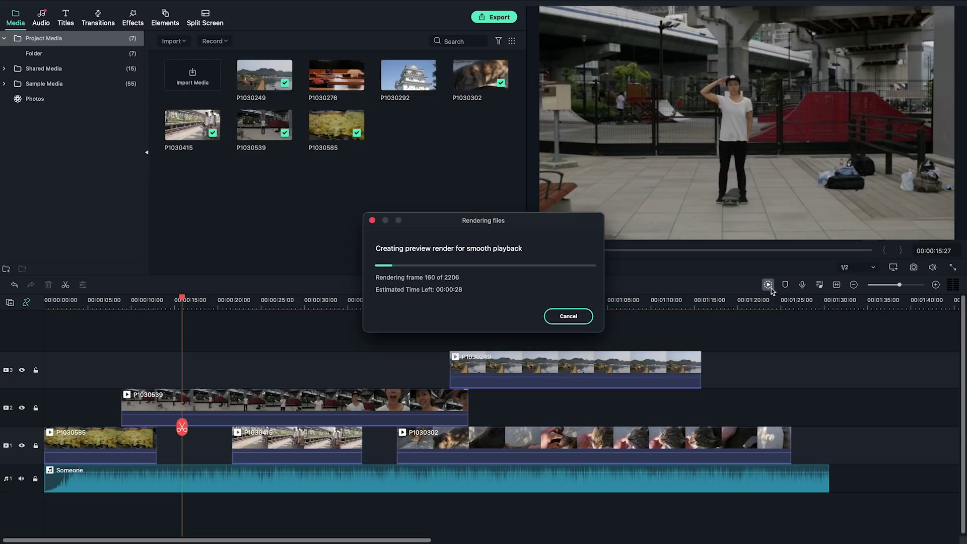
Cancel the timeline's preview render and enable automatic deletion of render files when a project file is closed in the performance preferences.
click(568, 317)
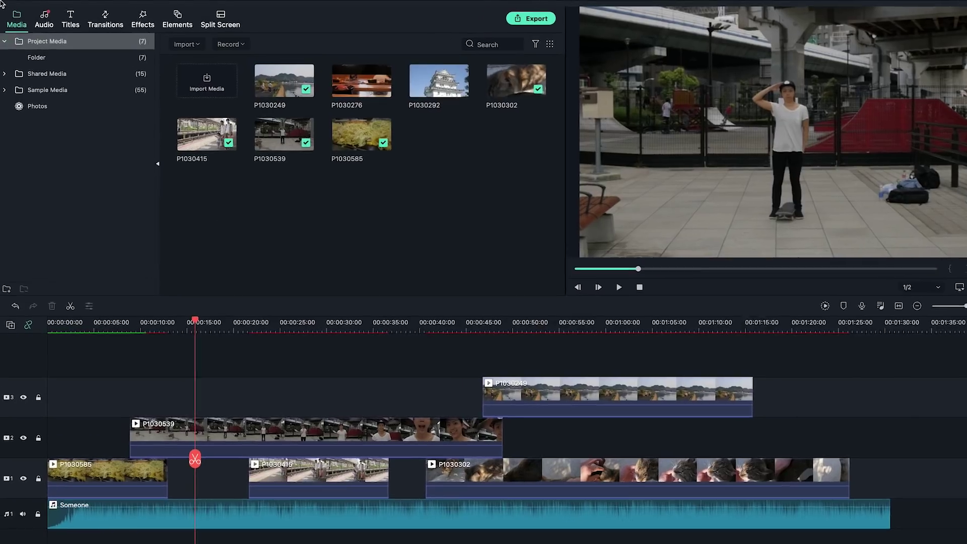
mouse_move(46, 9)
click(90, 16)
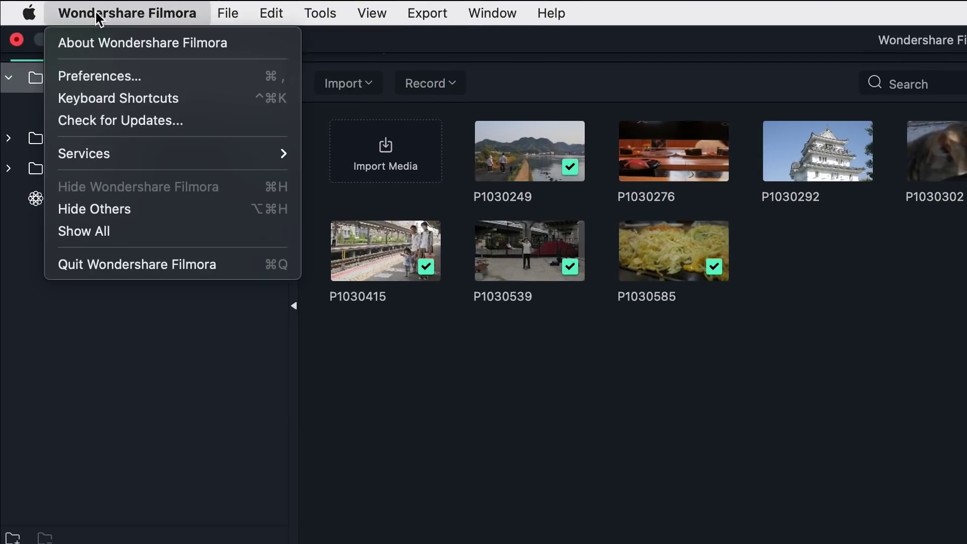
click(175, 76)
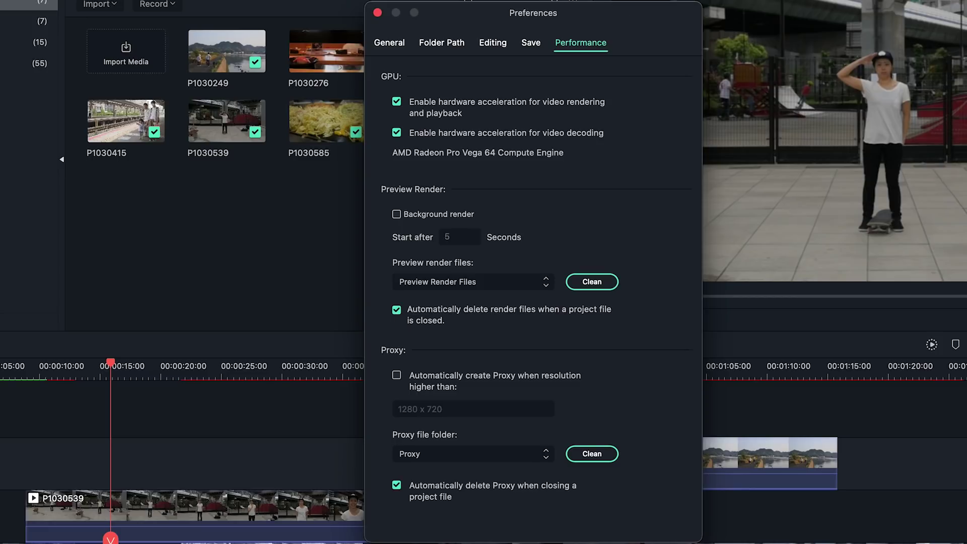
click(377, 12)
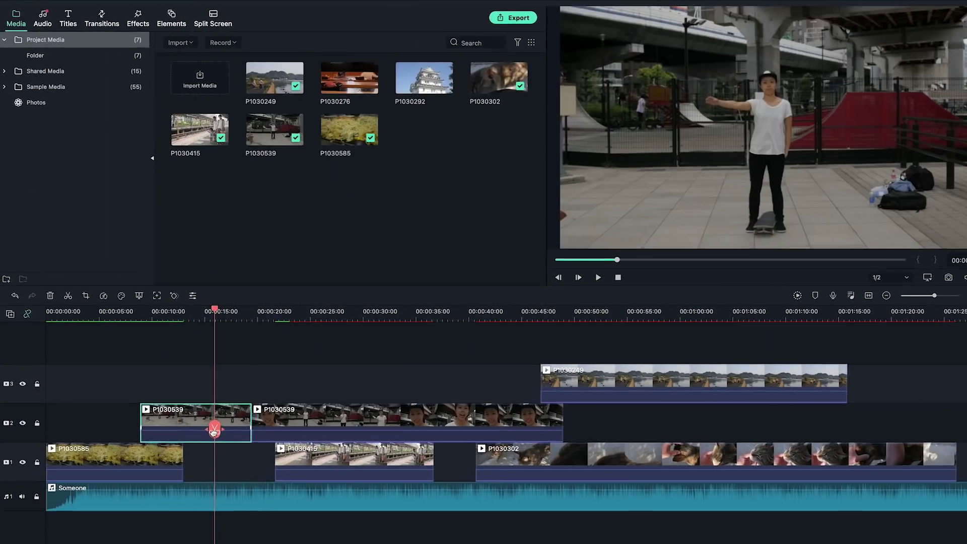
Turn off the split button on the timeline playhead in the editing preferences.
click(65, 7)
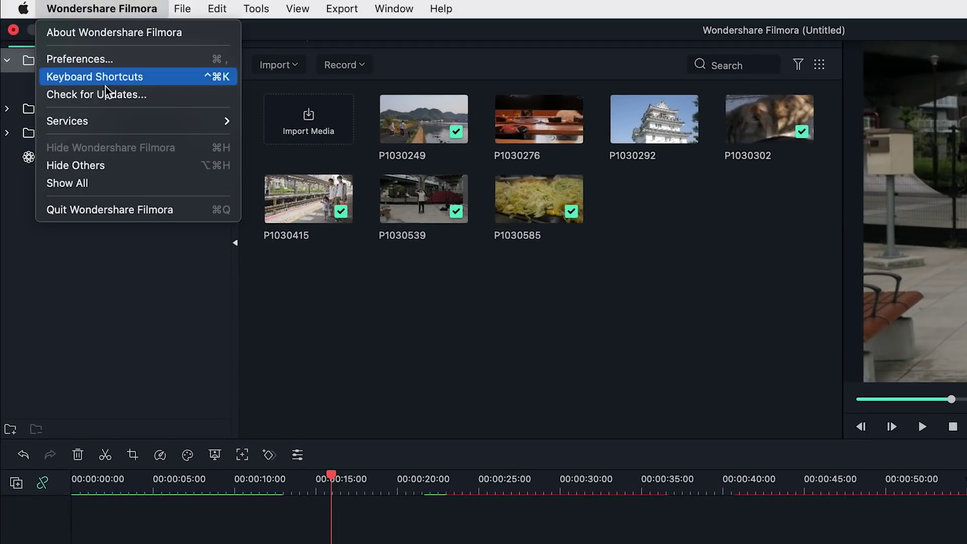
click(134, 59)
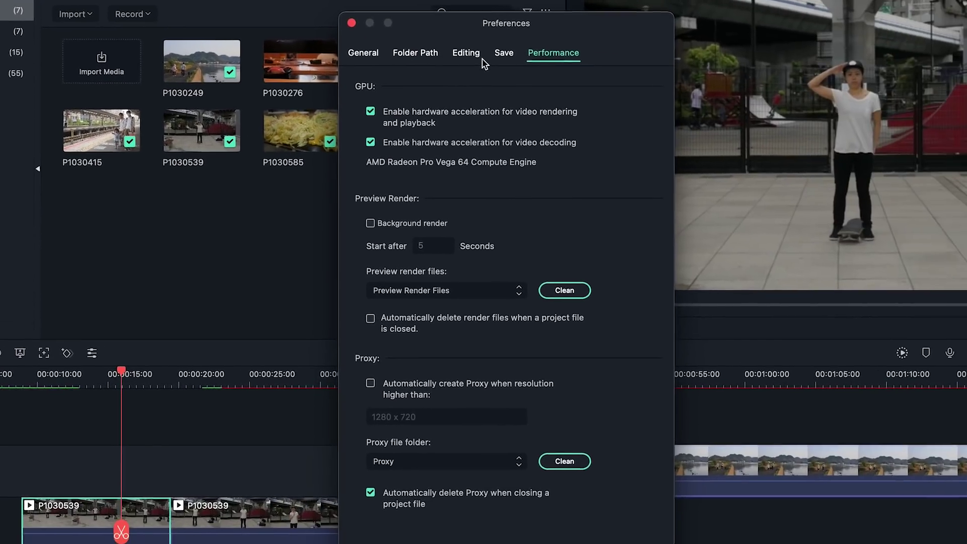
click(471, 64)
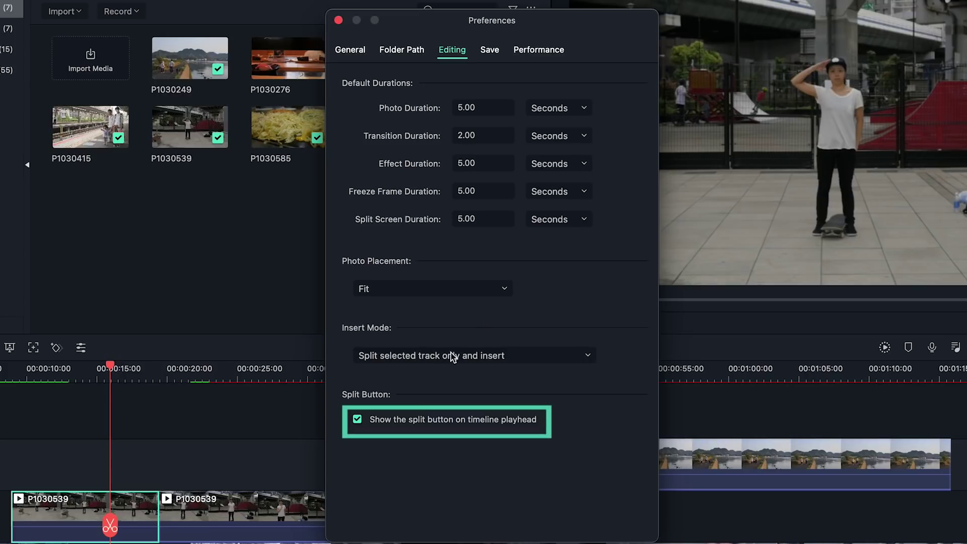
click(364, 421)
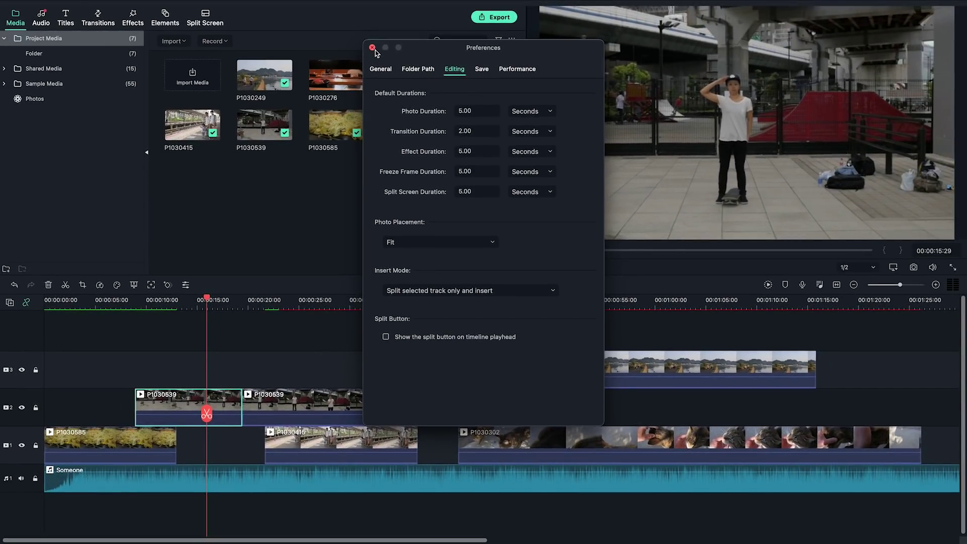
click(373, 48)
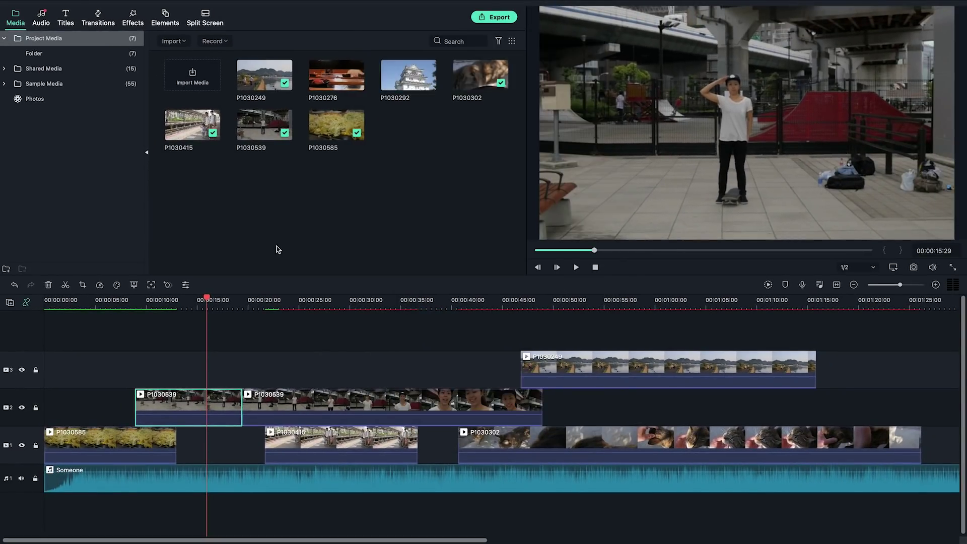
Place the playhead at 00:00:17:17 and turn the playhead's split button back on in the editing preferences.
key(super+equal)
click(229, 301)
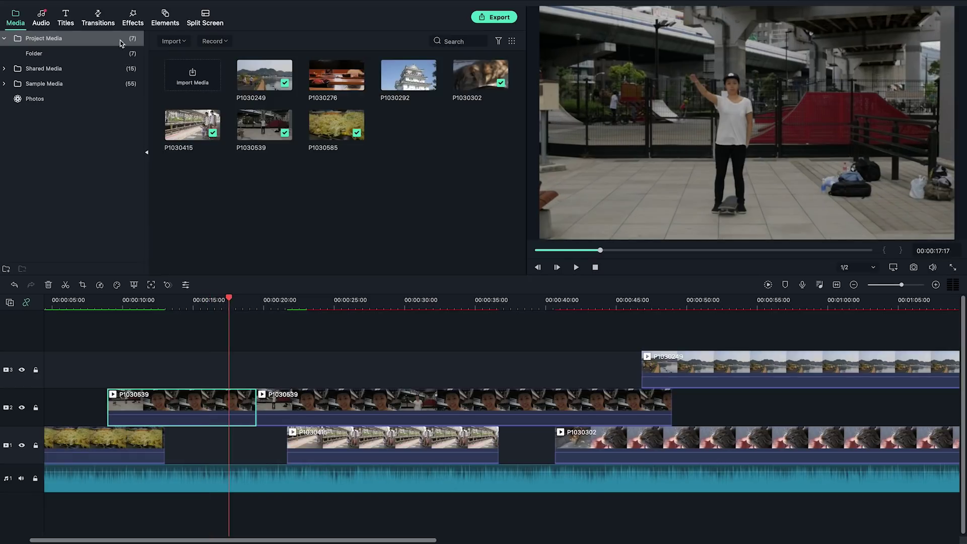
click(63, 5)
click(78, 39)
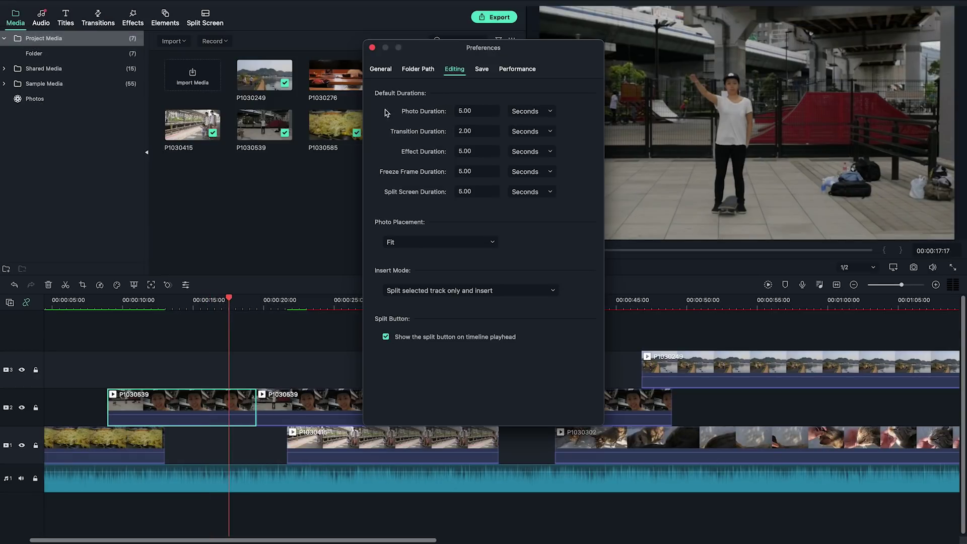
key(Escape)
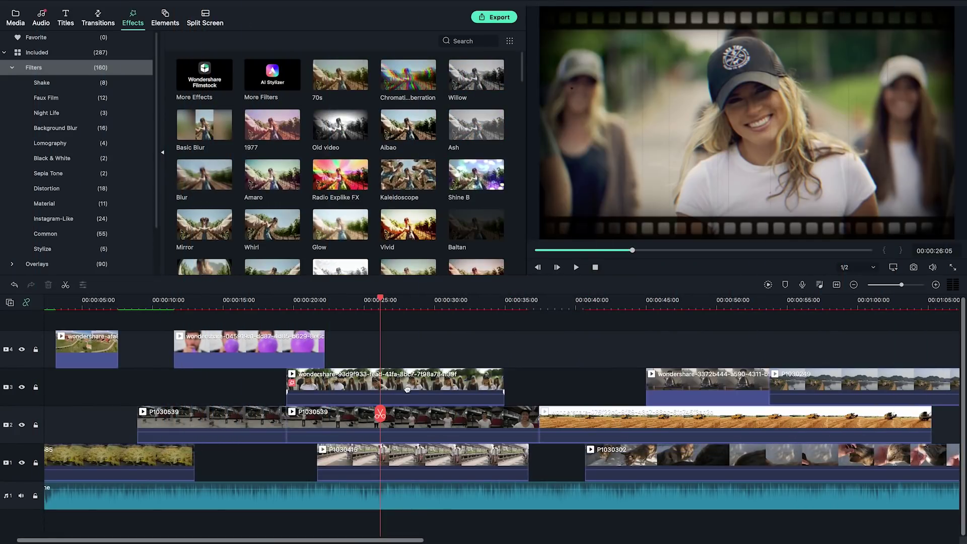
Copy the effects of the wondershare-93d9f933 clip, paste them onto the kettle clip on track 3, and play the result.
right_click(407, 389)
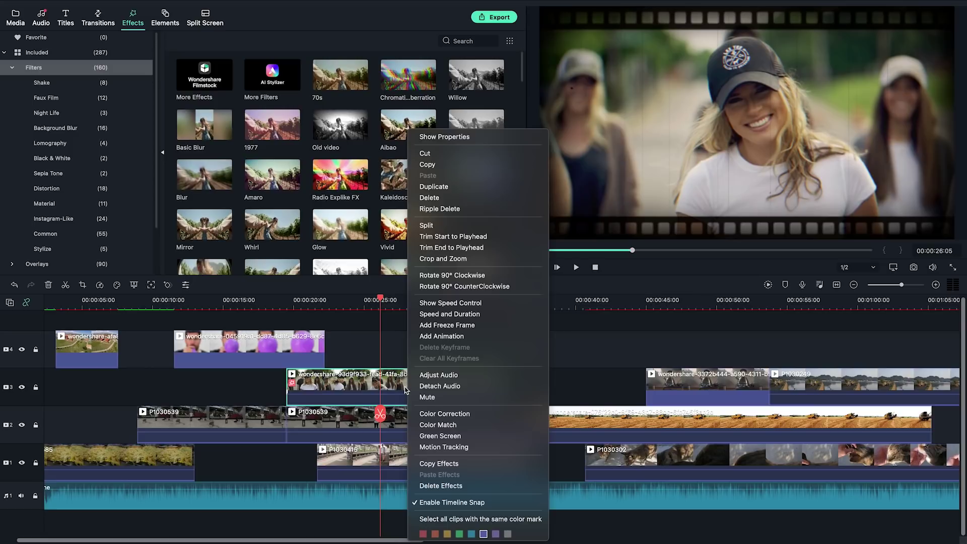
click(438, 463)
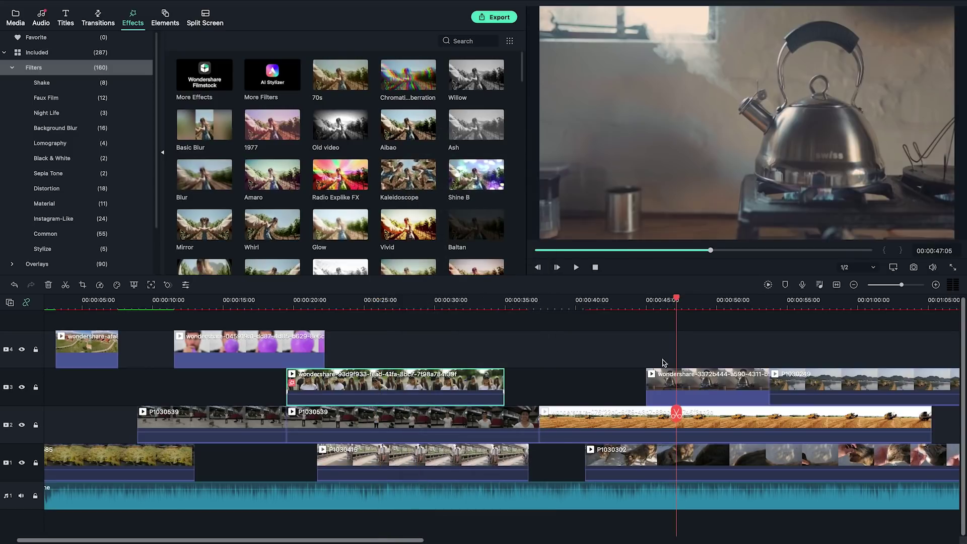
right_click(661, 384)
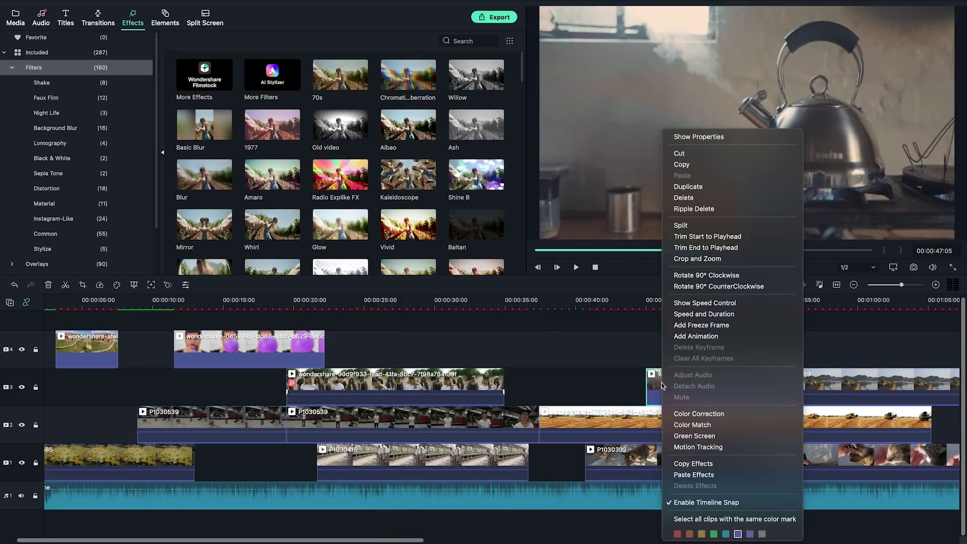
click(679, 476)
key(space)
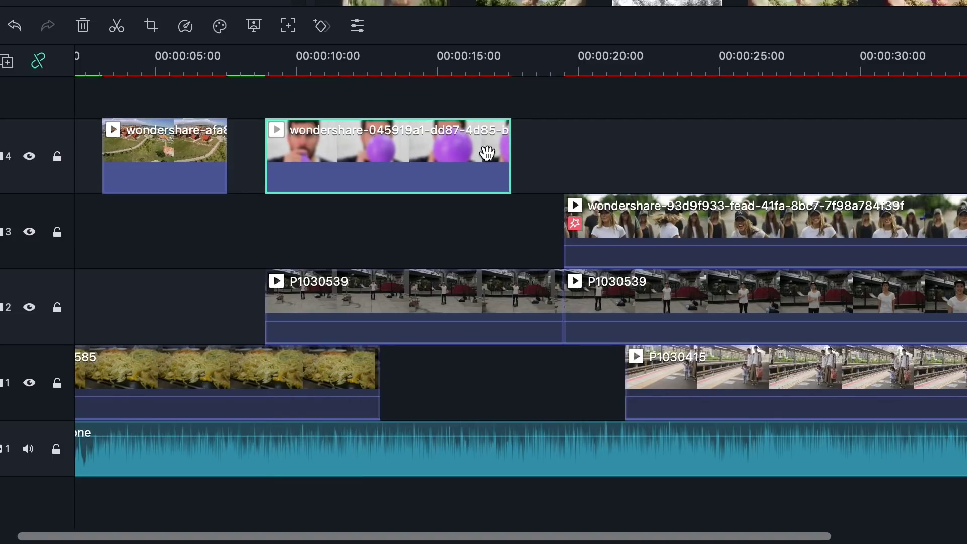
Move the balloon clip on track 4 so its end snaps to the start of the wondershare-93d9f933 clip.
drag(540, 162, 541, 163)
right_click(540, 163)
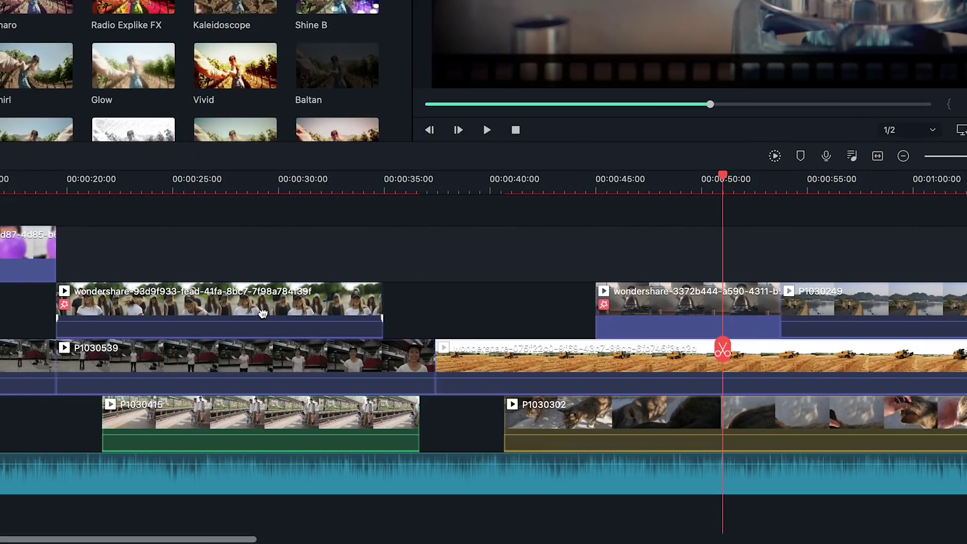
Mark the wondershare-93d9f933 clip and the kettle clip yellow and select all clips with the same color mark.
right_click(654, 301)
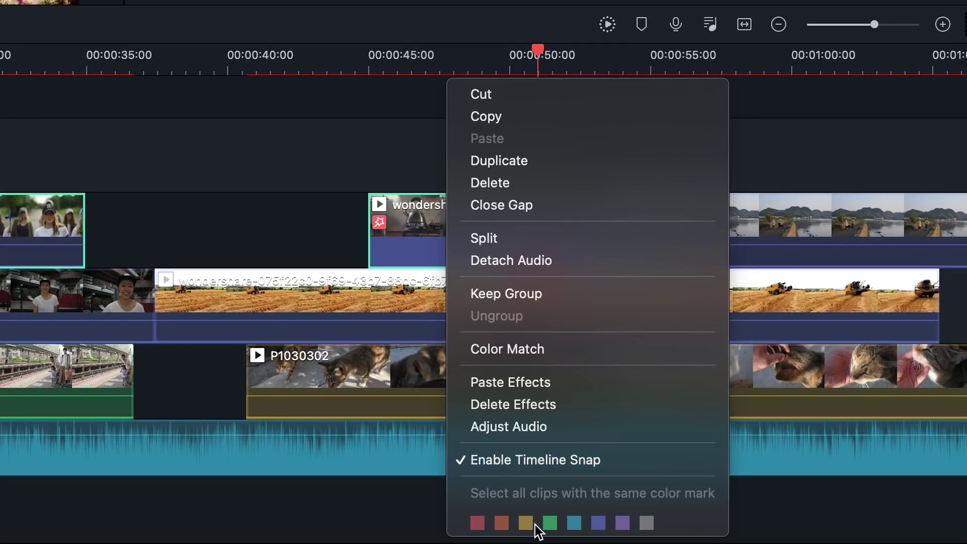
click(529, 524)
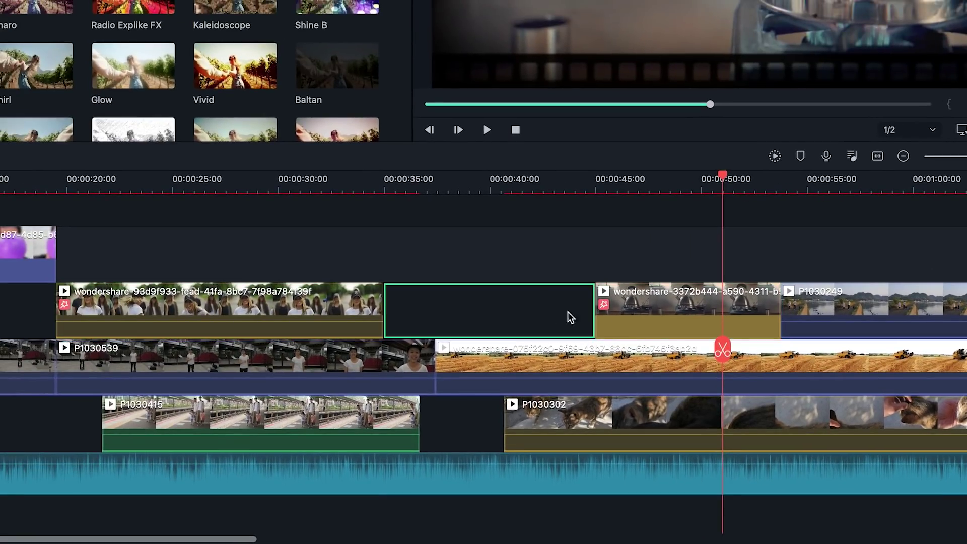
right_click(623, 330)
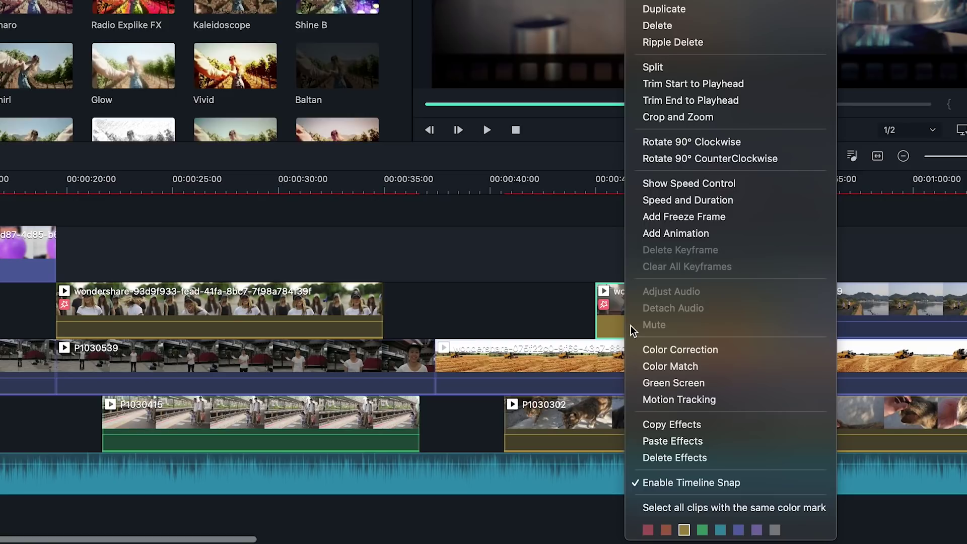
click(695, 502)
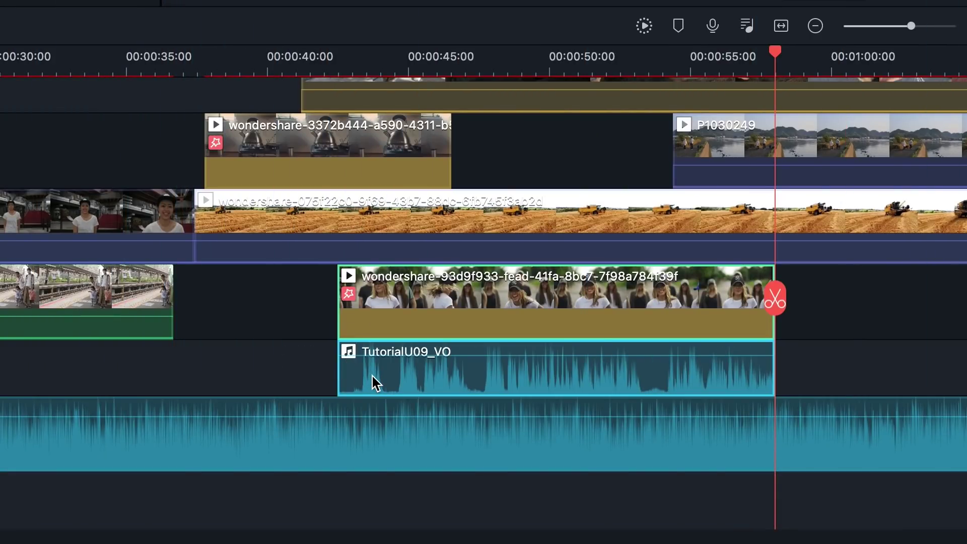
Group the wondershare-93d9f933 clip with the TutorialU09_VO audio and move the group earlier to start at about 40 seconds.
right_click(372, 330)
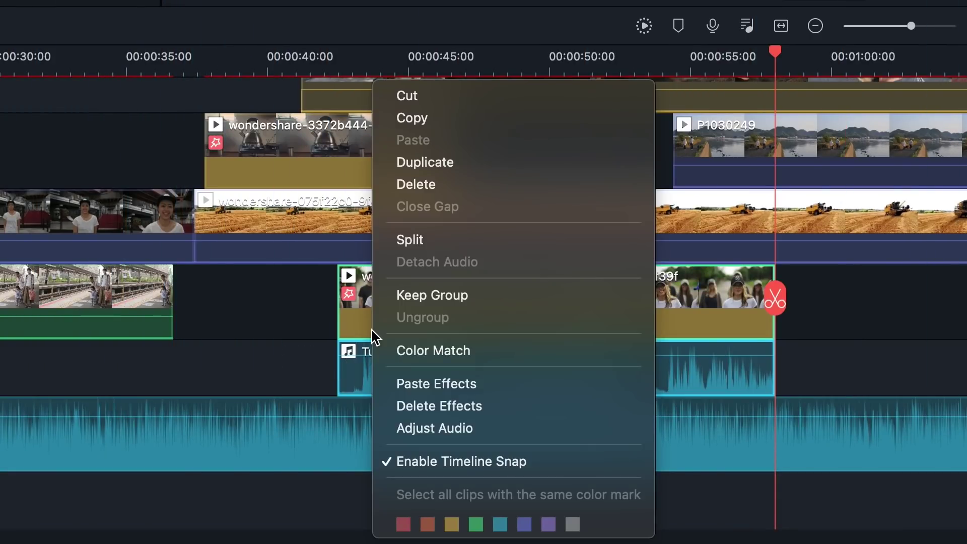
click(406, 295)
click(305, 320)
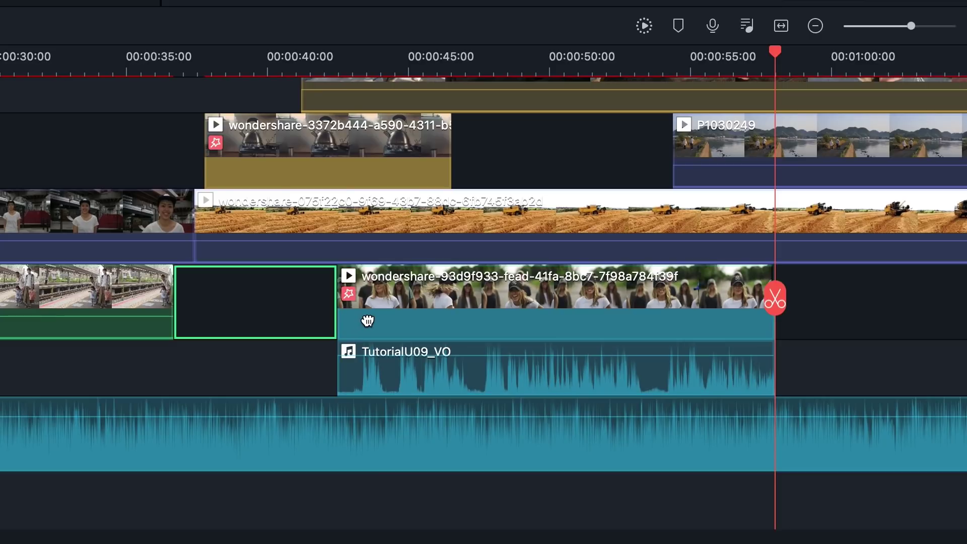
drag(373, 321, 279, 328)
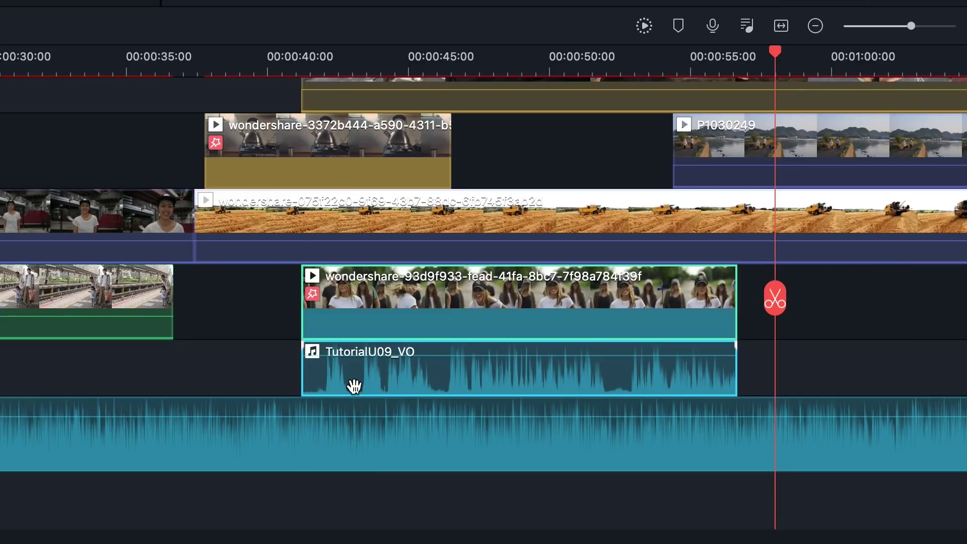
drag(355, 385, 314, 385)
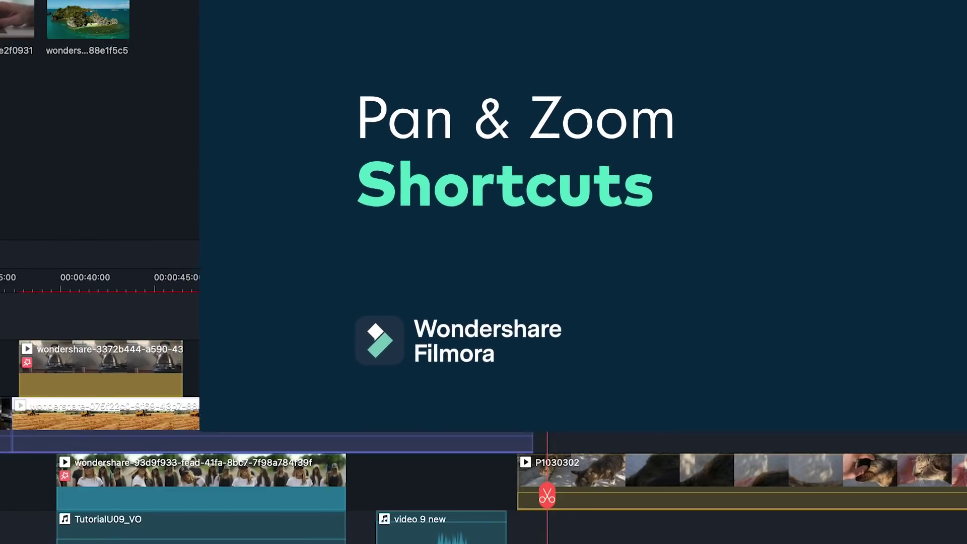
Open Crop and Zoom for the riverside clip at the playhead and apply the zoom-out preset, then each of the two horizontal pan presets.
right_click(577, 374)
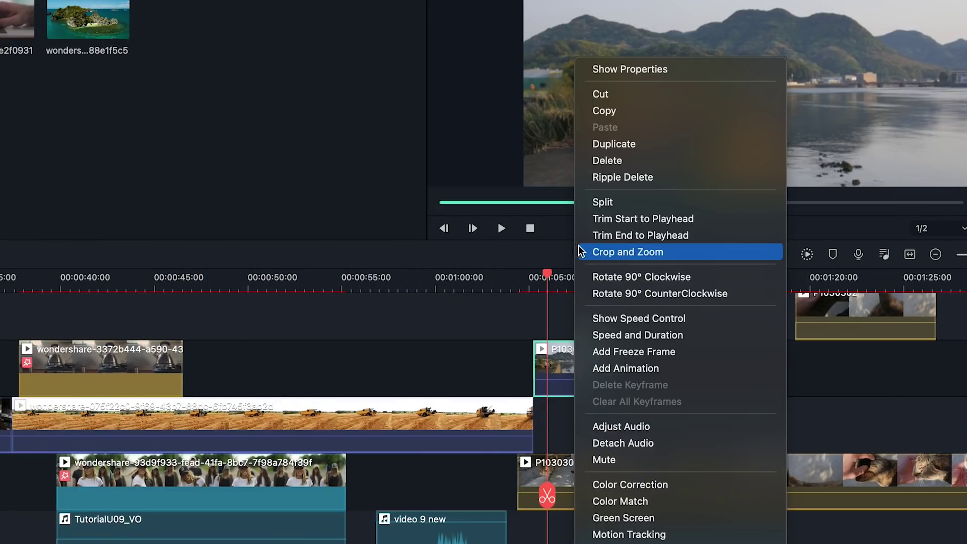
click(592, 253)
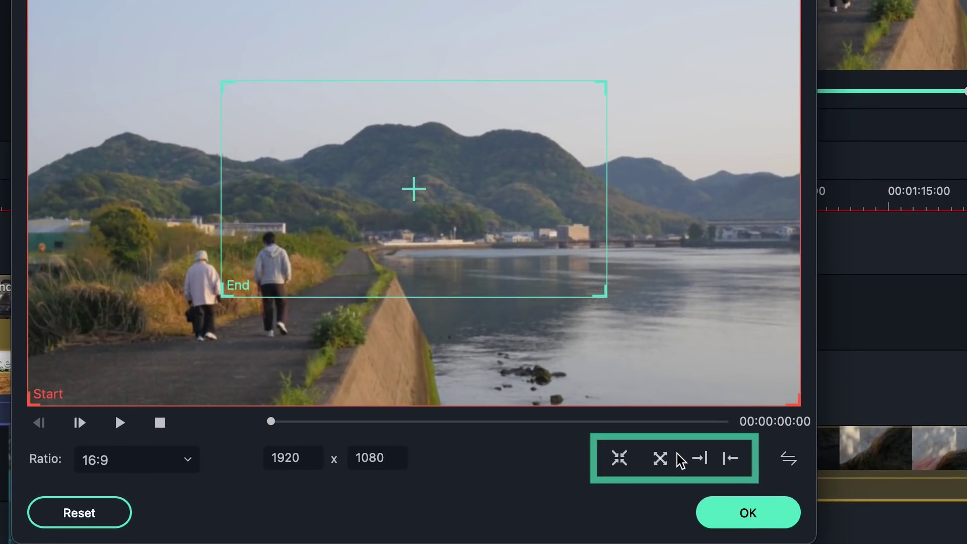
click(662, 459)
click(698, 461)
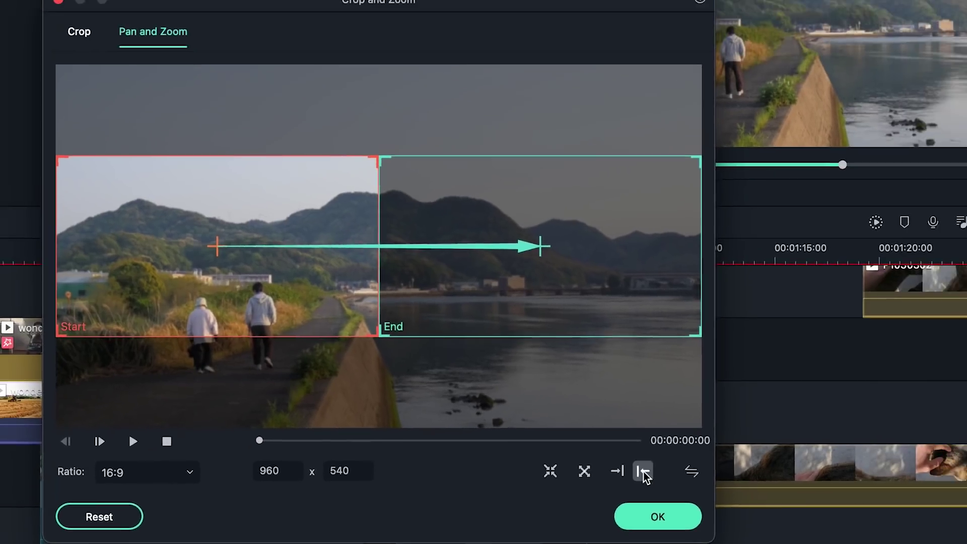
click(730, 459)
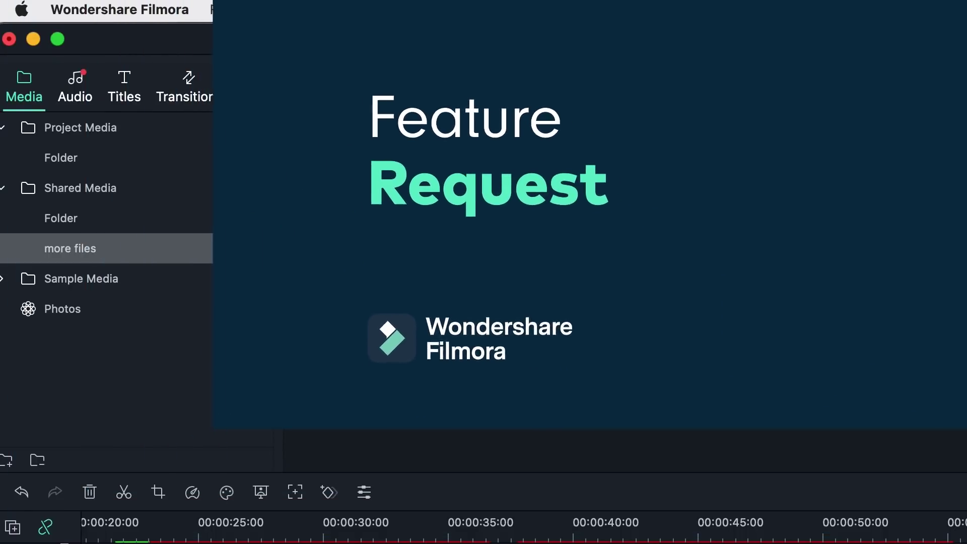
Open Filmora's New Feature Request page in the browser and look through the most popular ideas.
click(552, 12)
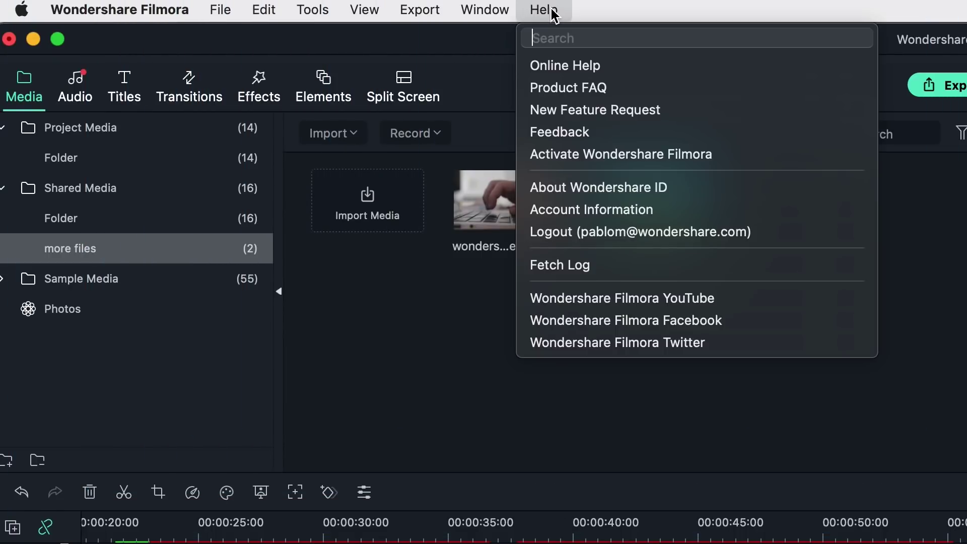
click(682, 116)
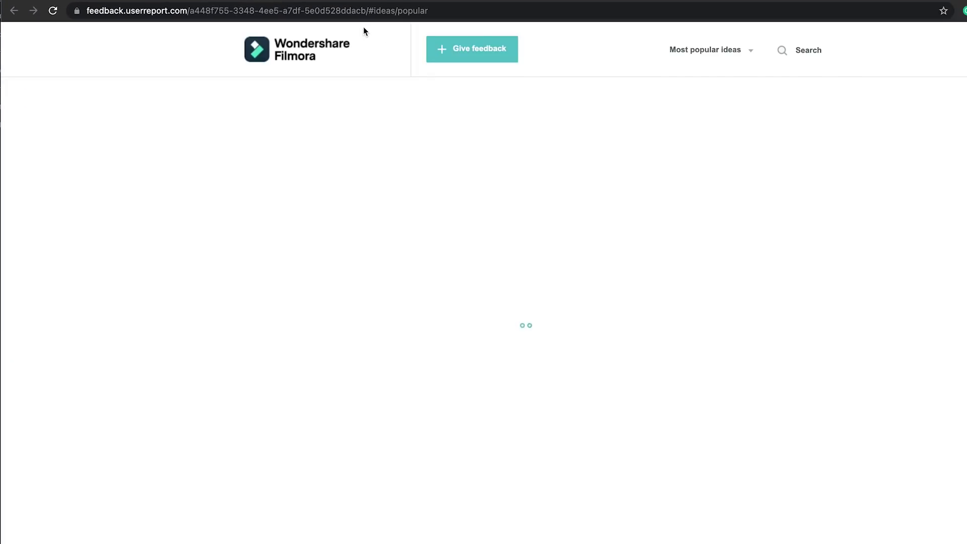
scroll(539, 169, down, 2)
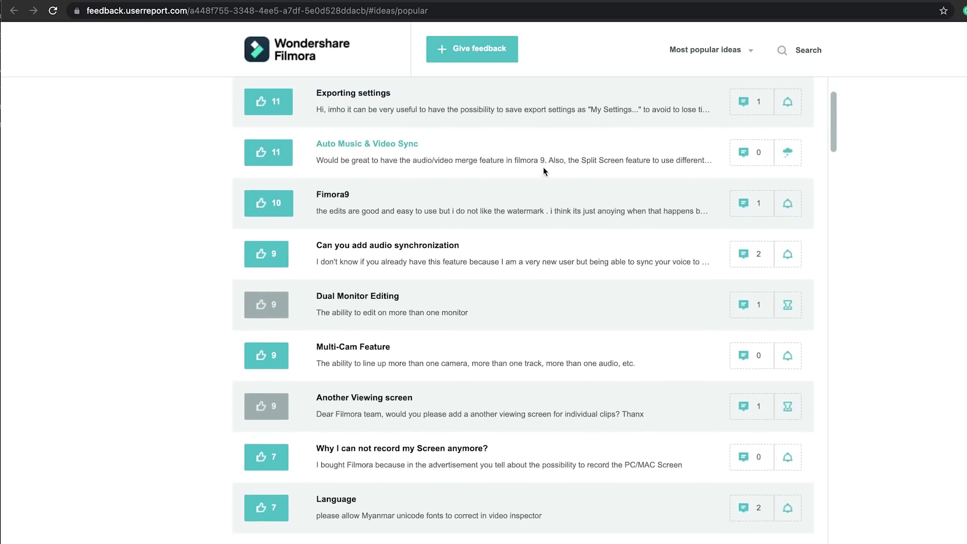
scroll(543, 172, down, 3)
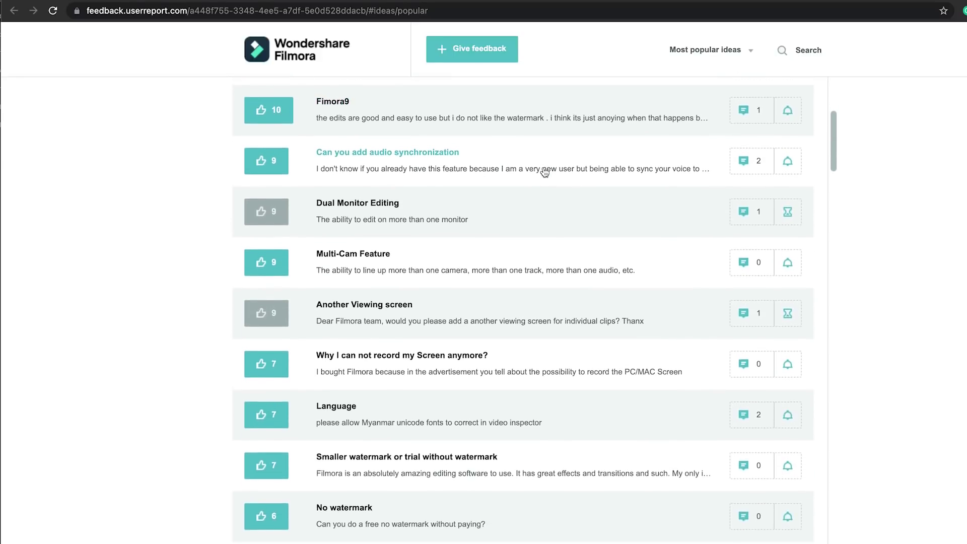
scroll(544, 172, down, 1)
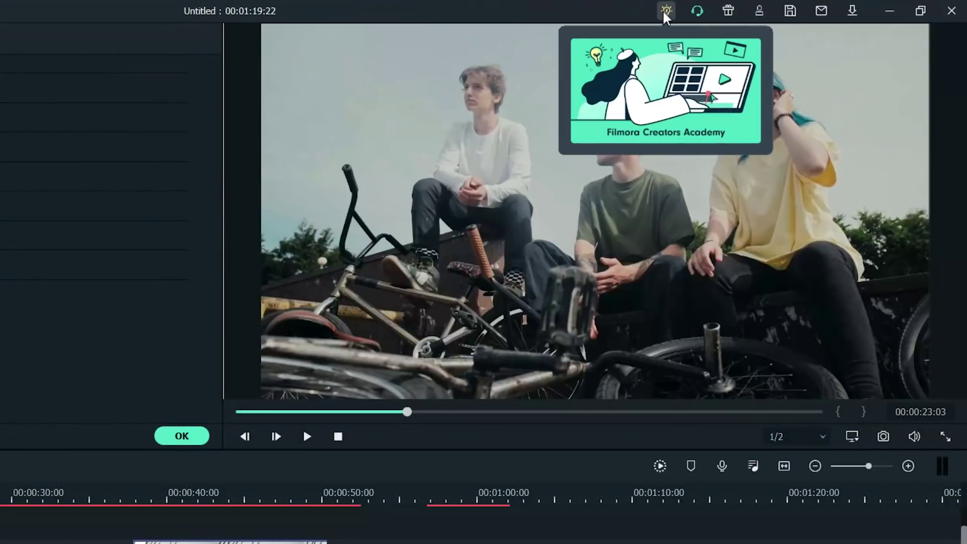
Open the Filmora Creators Academy and browse its Get Inspired videos and the Filming & Editing section.
click(666, 12)
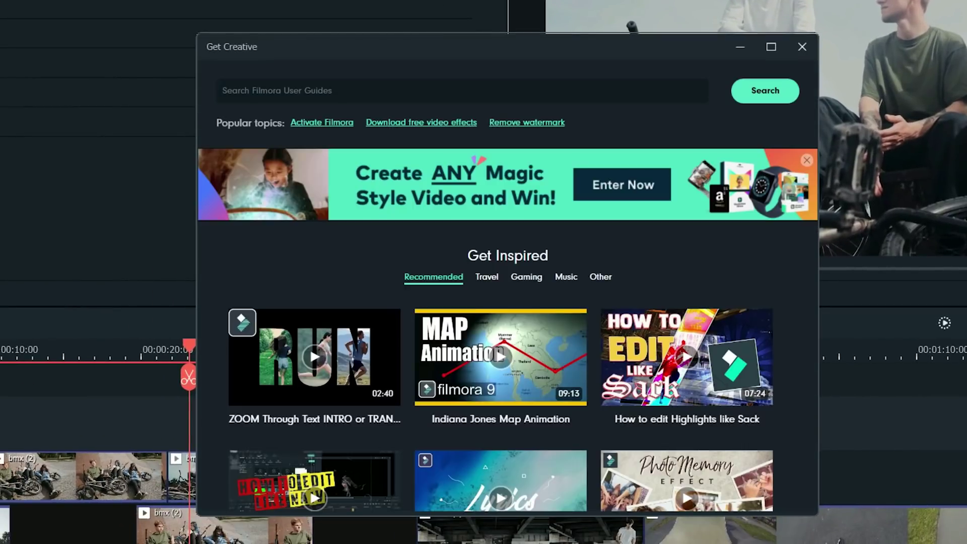
scroll(560, 321, down, 6)
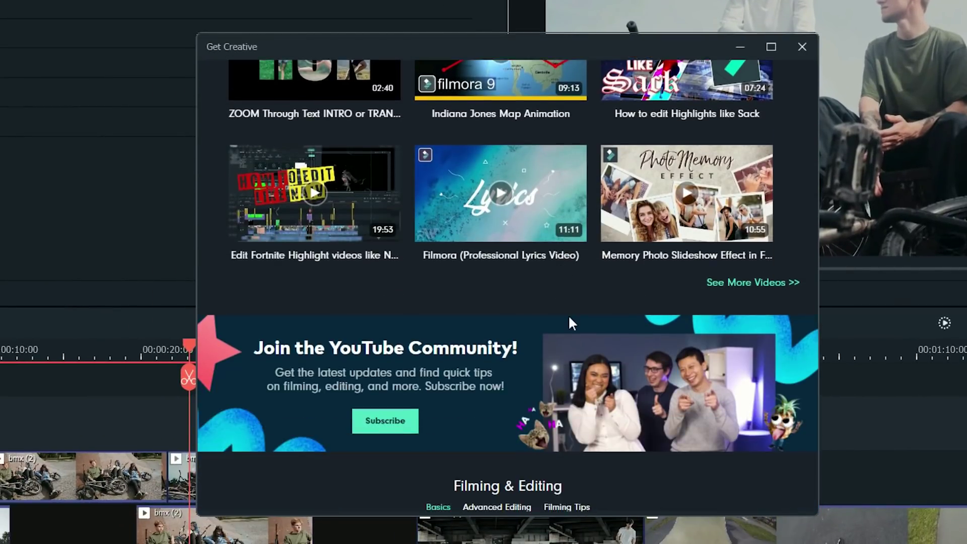
scroll(574, 325, down, 9)
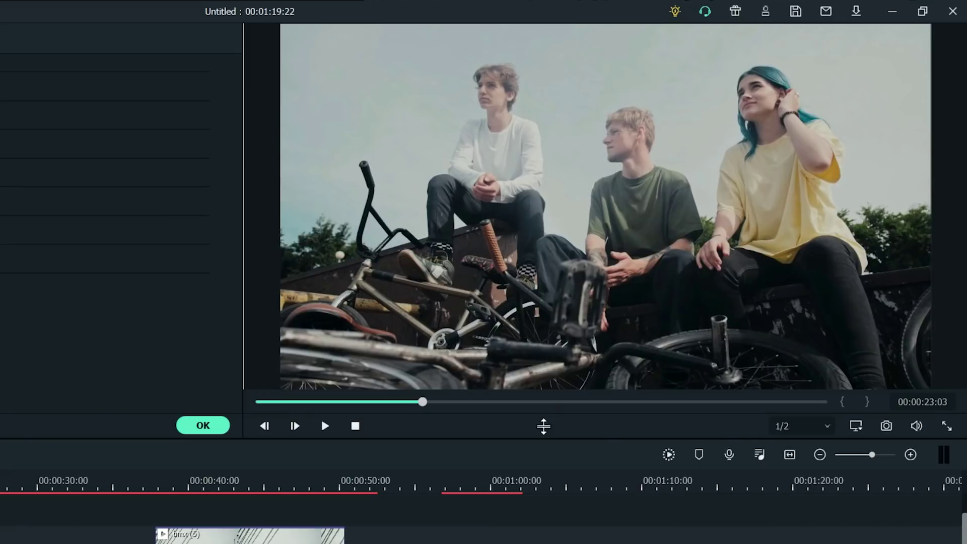
Open the reward missions and compare the Advanced Challenge list with the Get Started list, ending on Get Started.
click(736, 13)
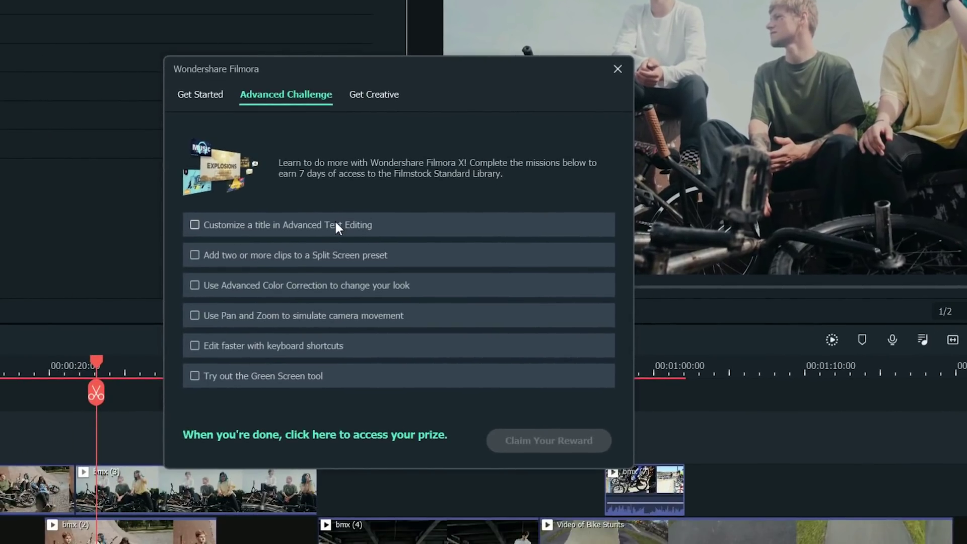
click(202, 94)
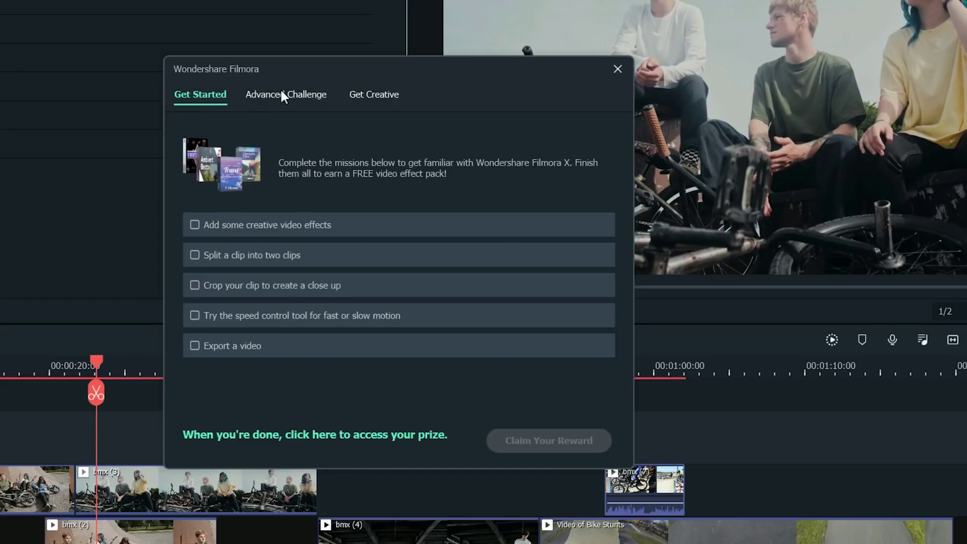
click(281, 94)
click(213, 94)
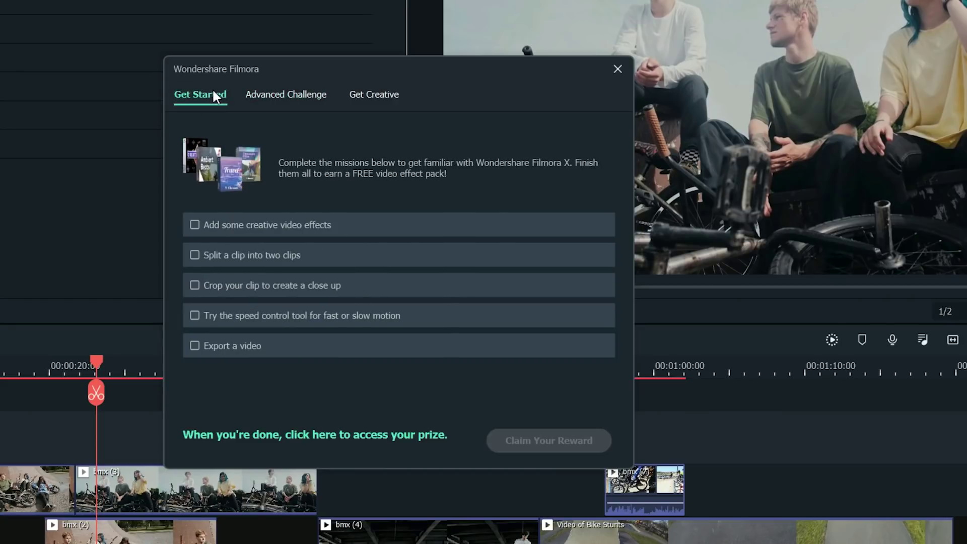